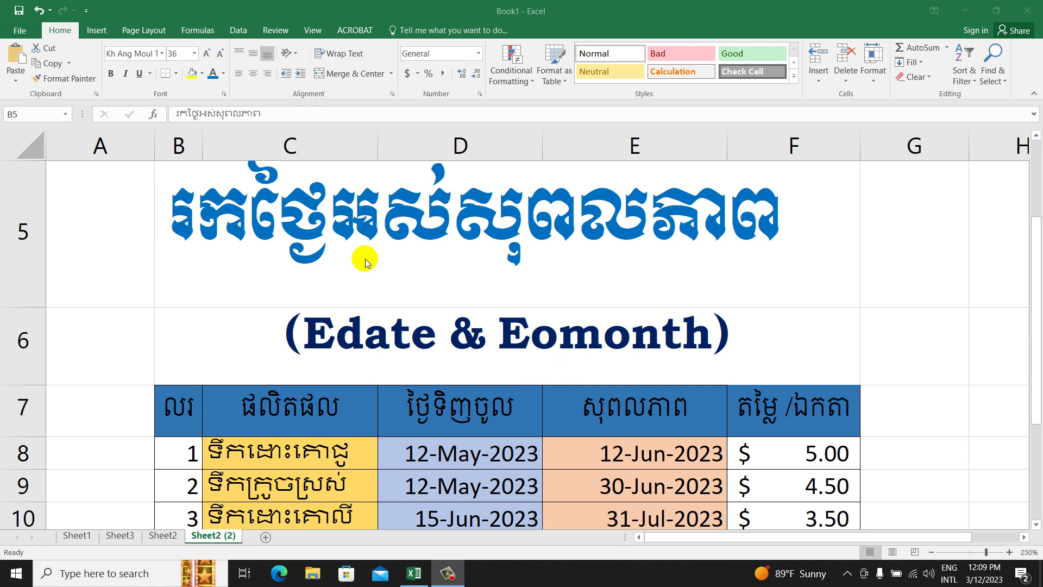
- Inspect the first product's name in C8 and purchase date in D8 without changing them
click(1036, 268)
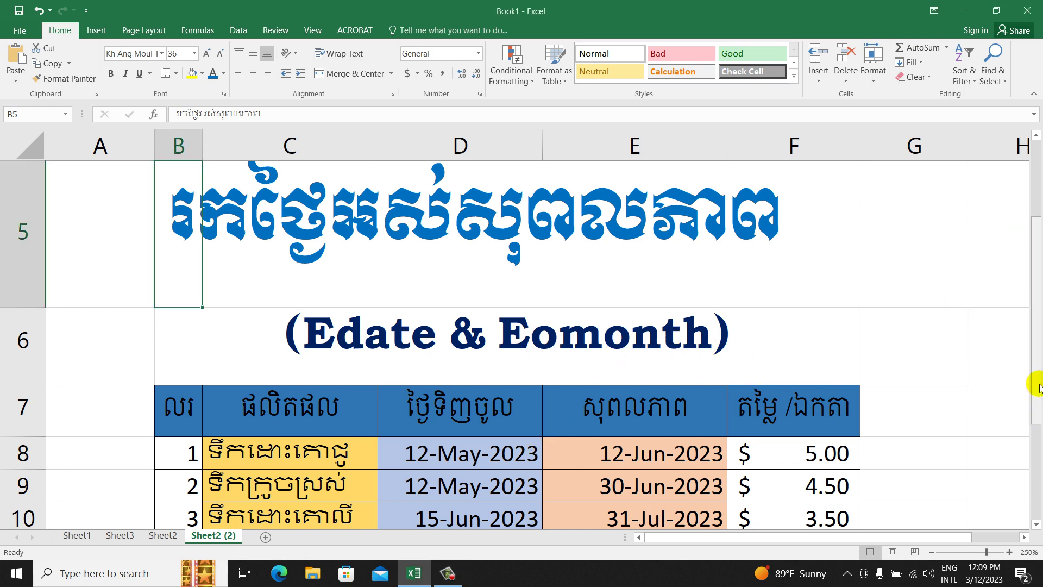
drag(1037, 387, 1037, 397)
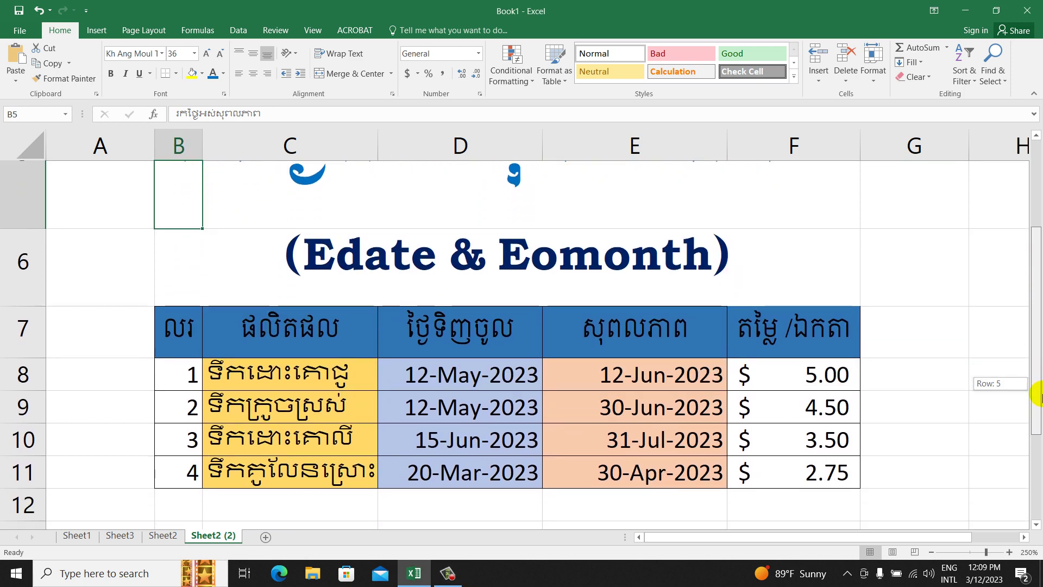
drag(1037, 396, 1037, 387)
click(341, 461)
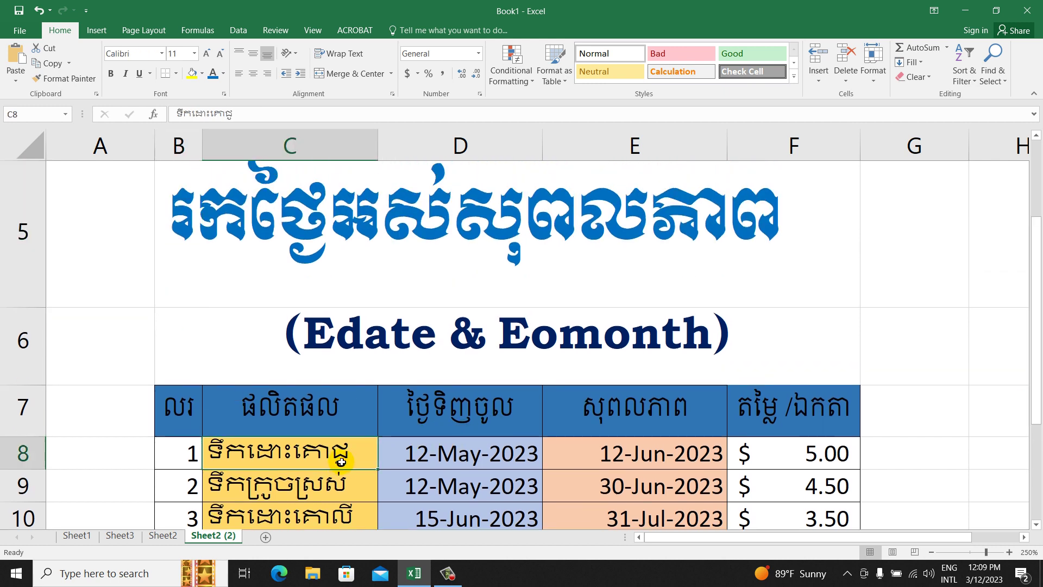
click(413, 458)
key(Left)
key(Right)
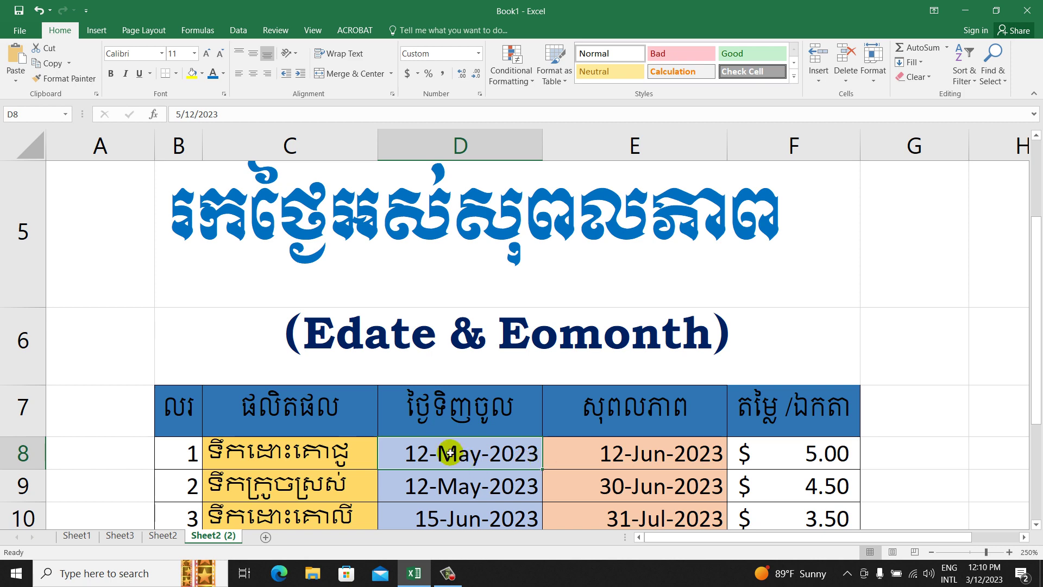
double_click(434, 455)
click(465, 489)
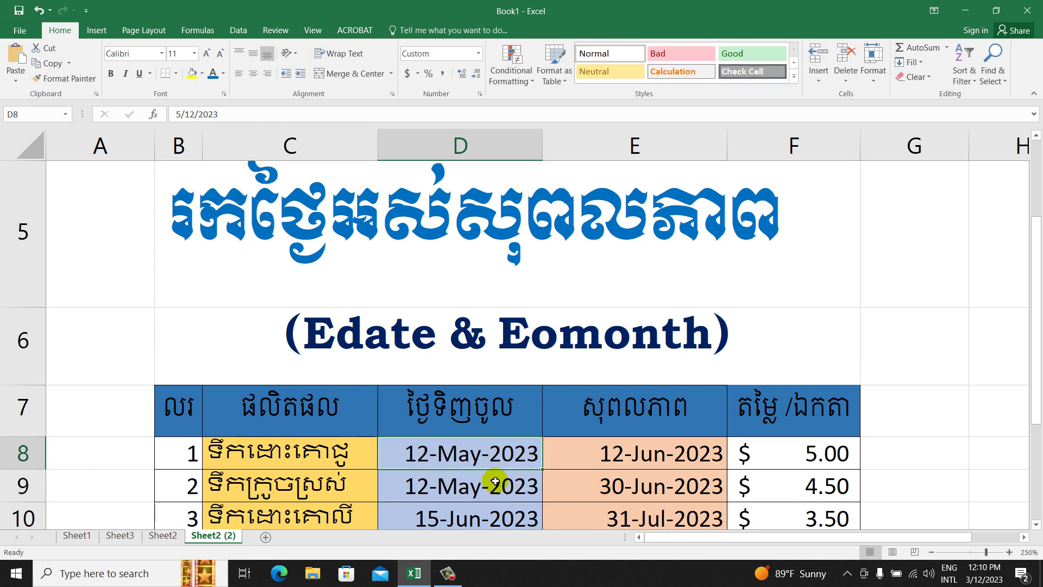
- Review the existing EDATE expiry formulas in E8 and E9
click(591, 452)
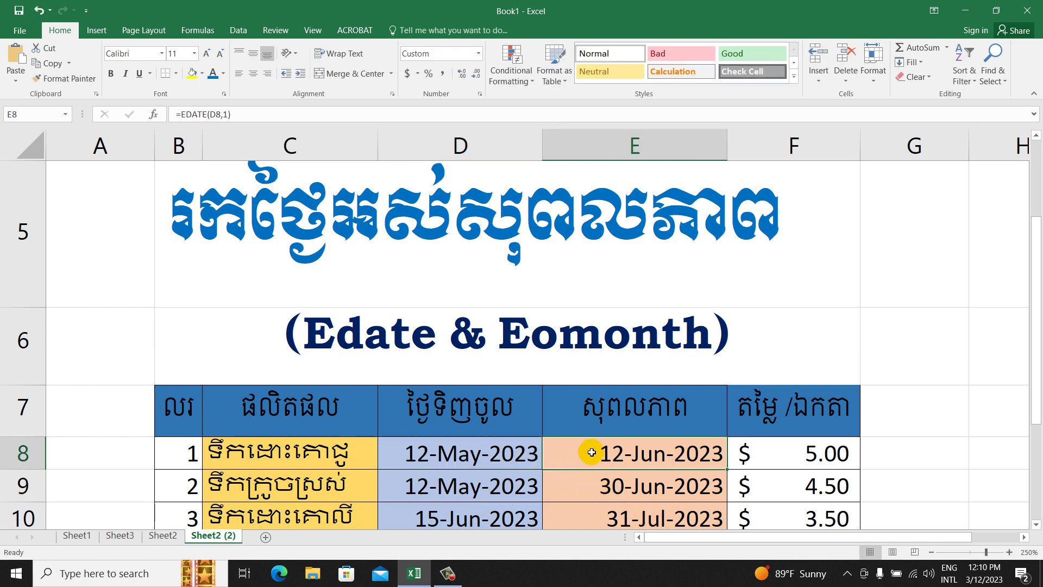
click(625, 474)
double_click(625, 454)
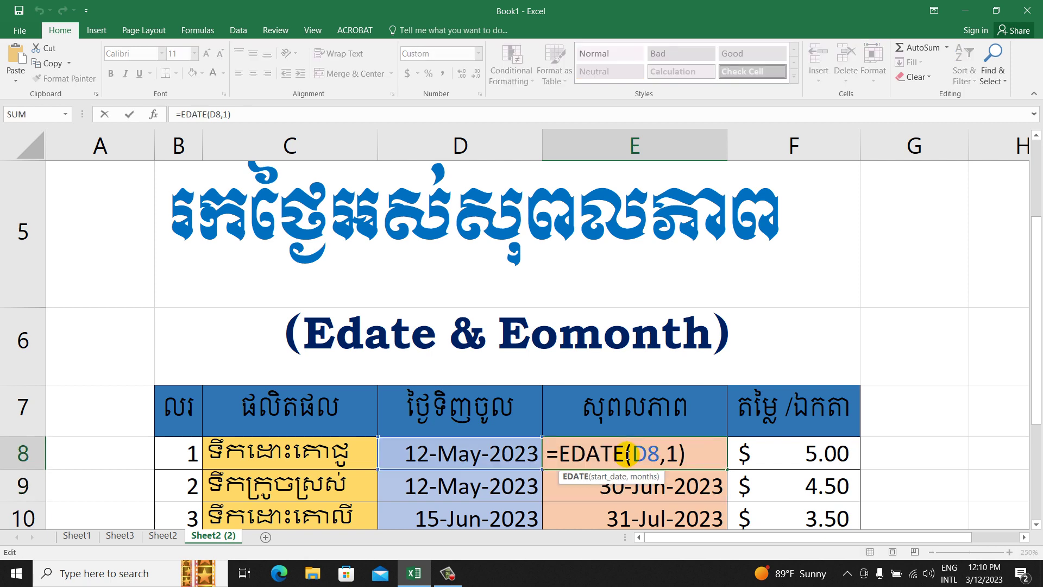
key(Return)
double_click(624, 453)
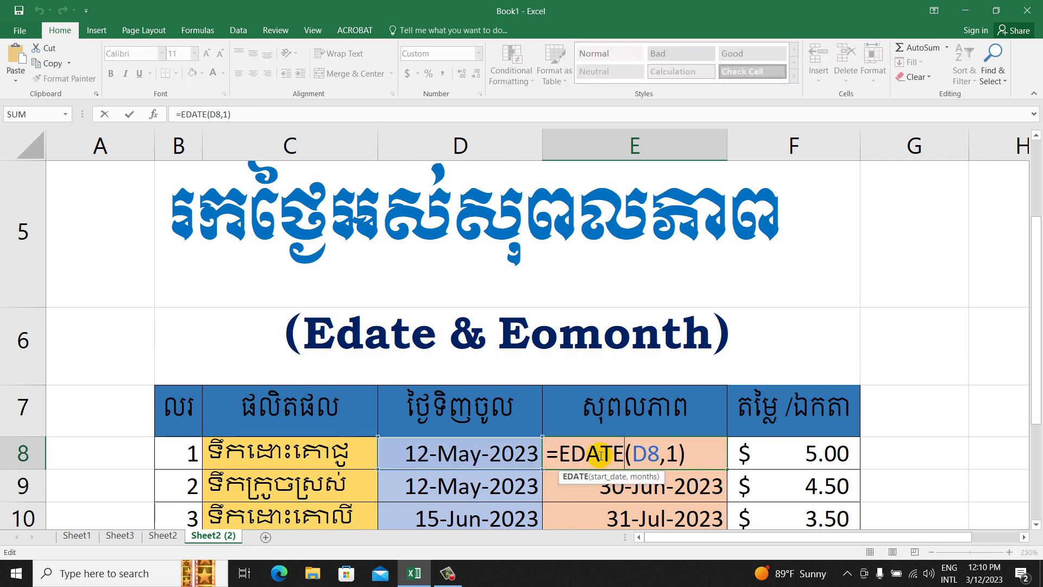
- Replace E8's formula with =EOMONTH(D8,1) so it shows 30-Jun-2023
key(BackSpace)
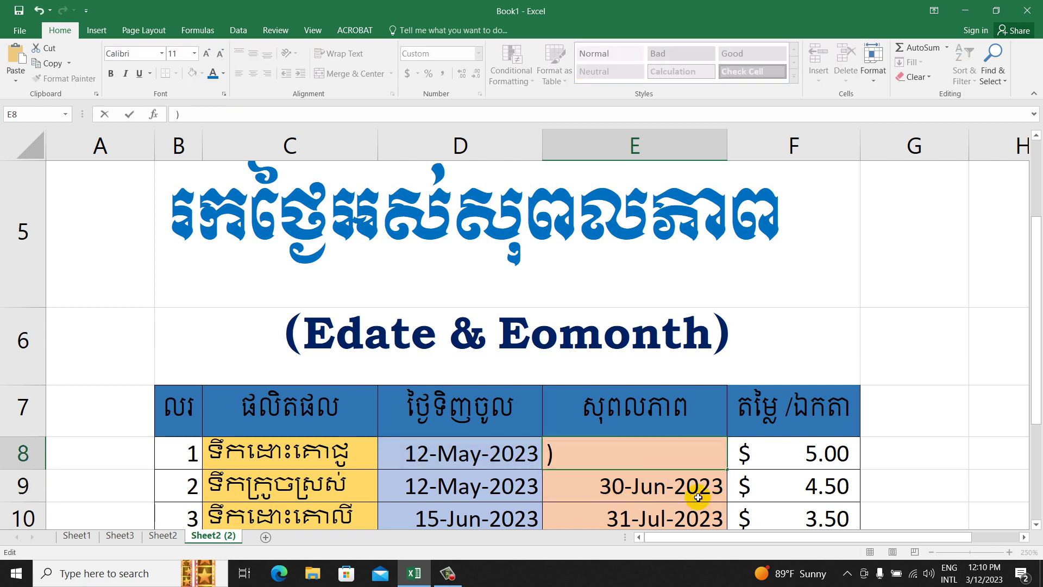
key(Return)
click(651, 453)
key(Delete)
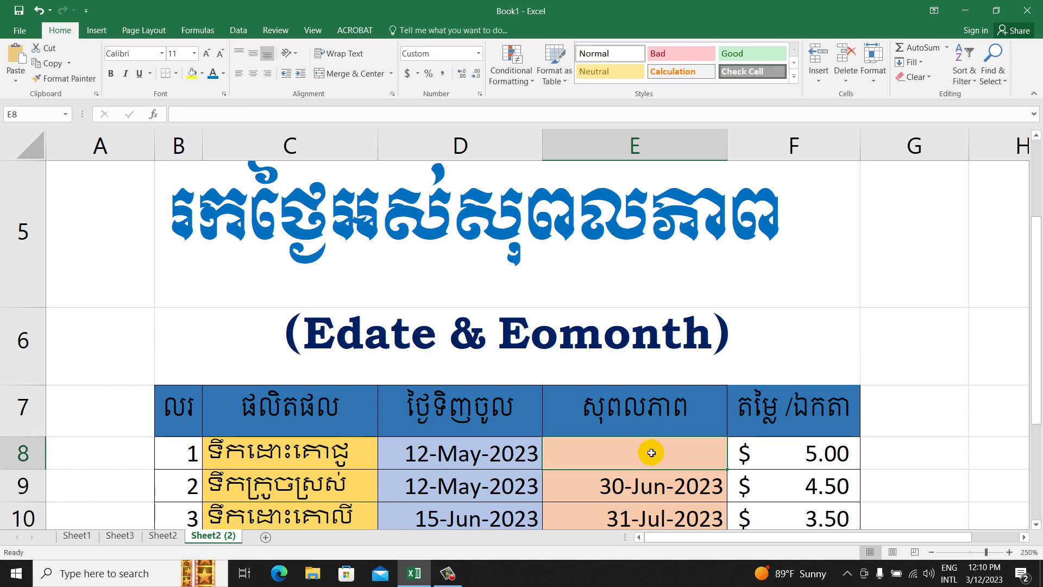
text(=eomo)
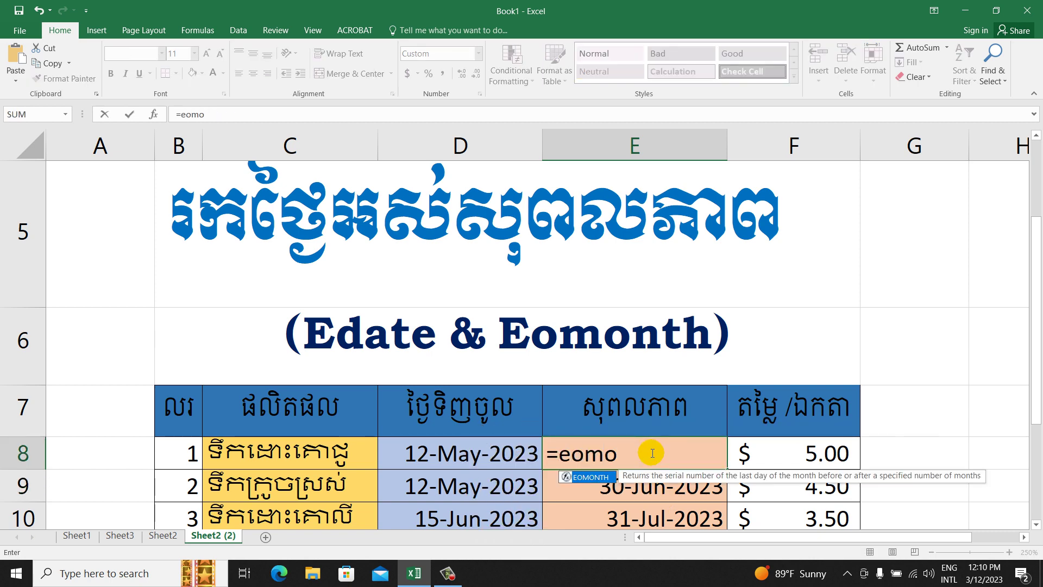
key(Tab)
click(439, 449)
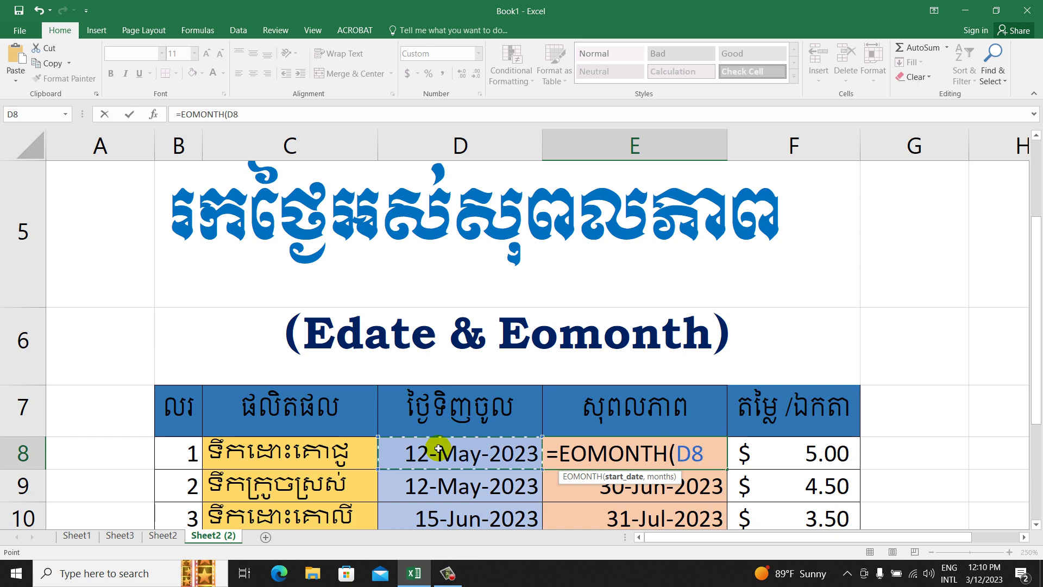
text(,1)
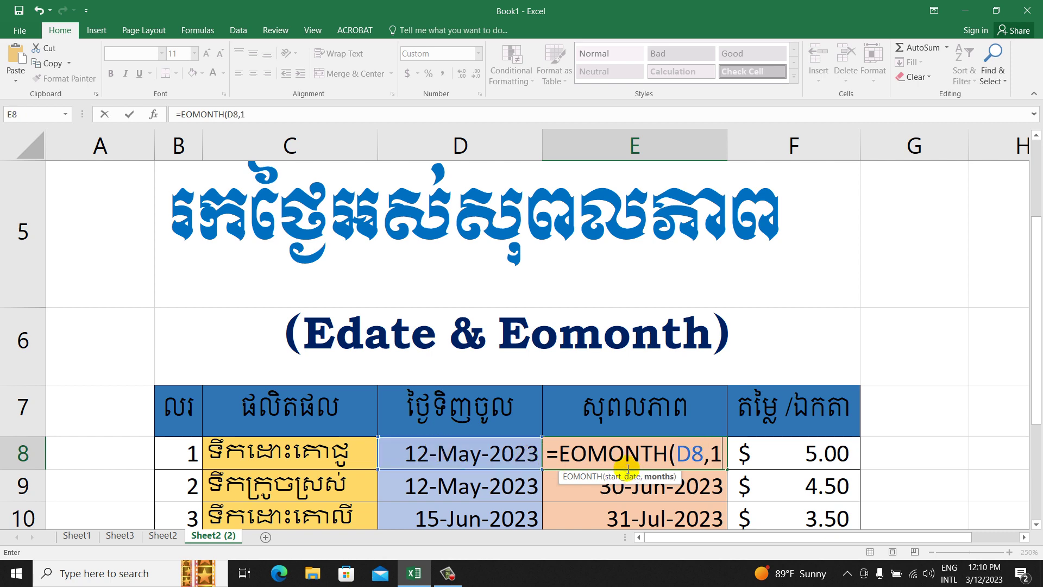
key(Return)
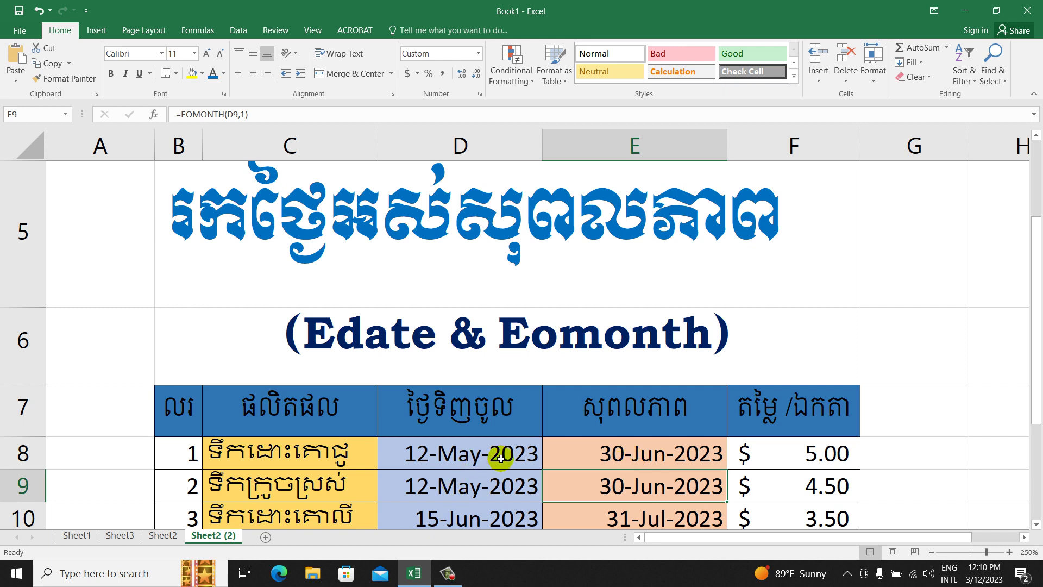
- Enter =EDATE(D9,1) in E9 so the second product expires 12-Jun-2023
click(611, 457)
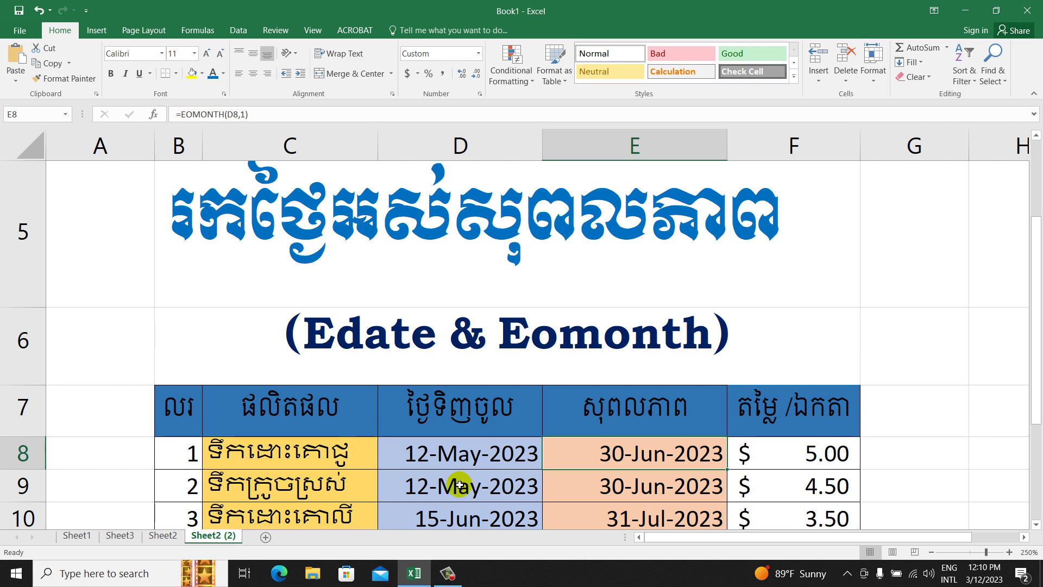
click(637, 485)
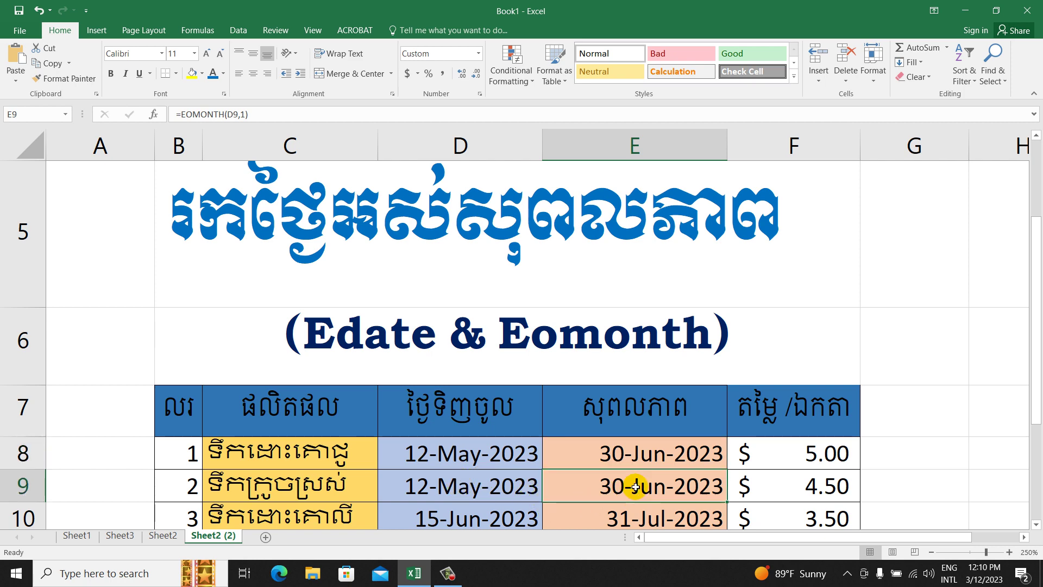
drag(1036, 350, 1036, 369)
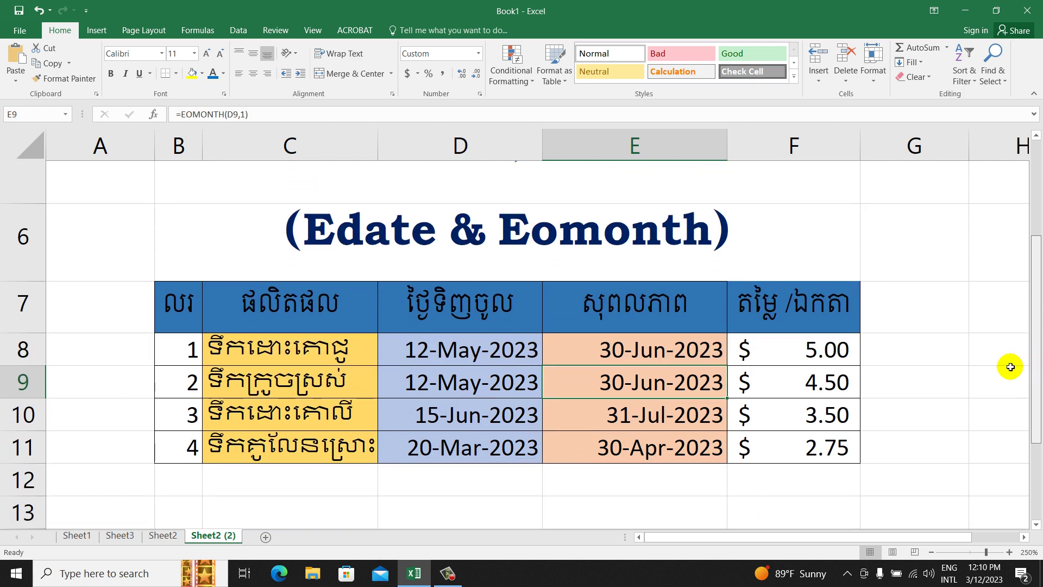
text(=e)
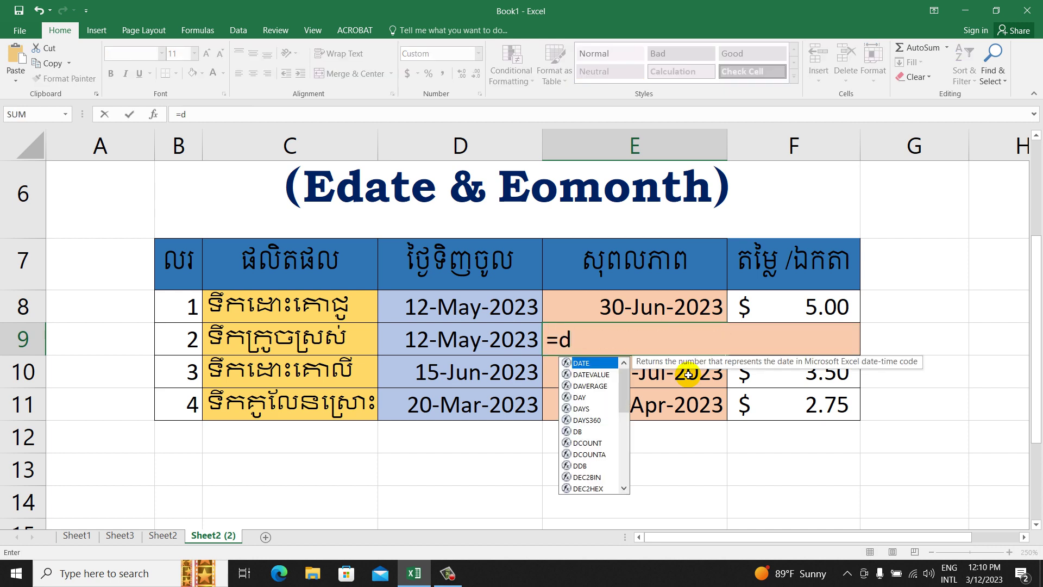
text(dat)
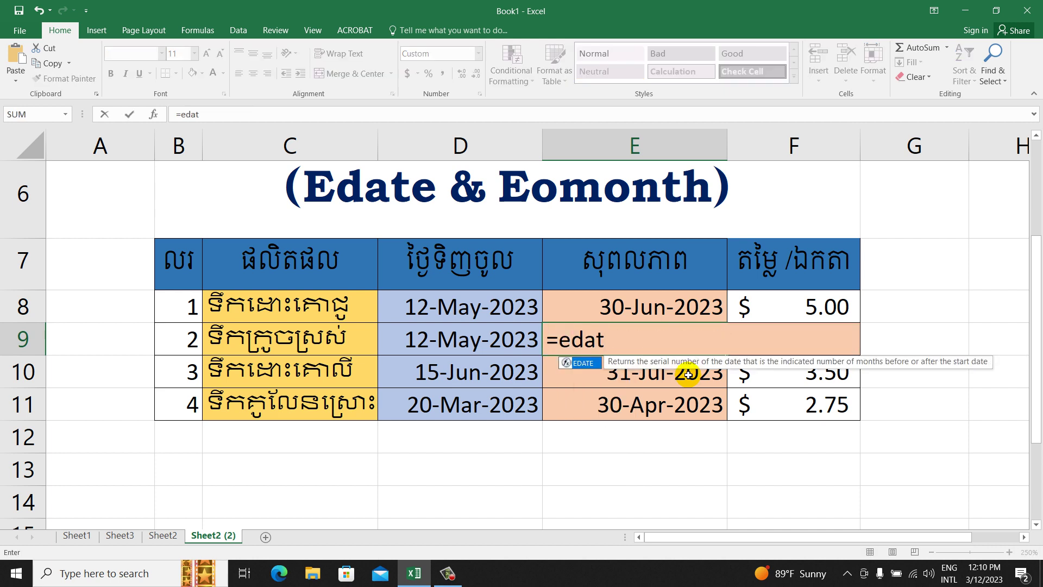
text(e)
key(Tab)
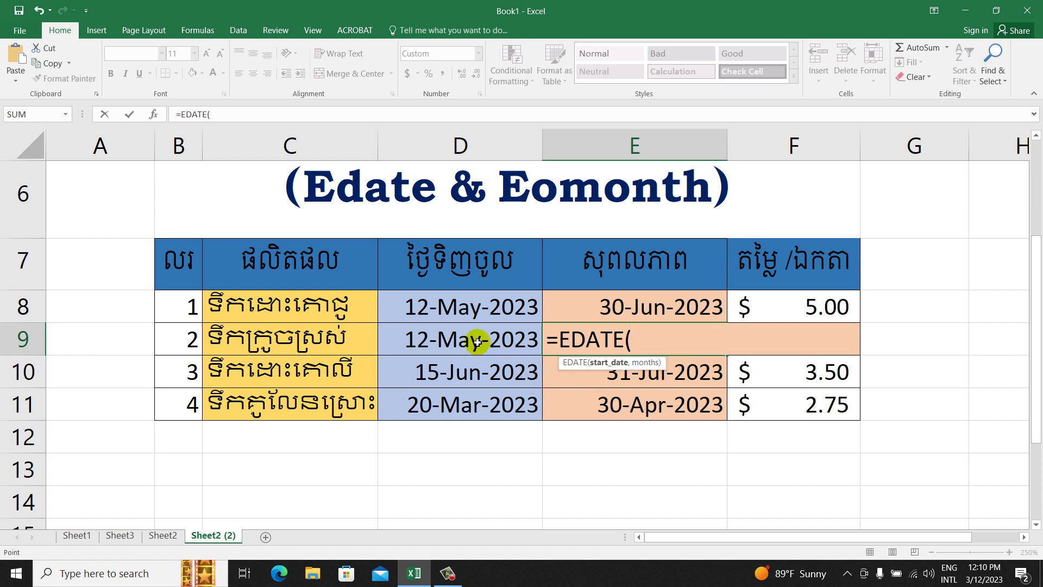
click(477, 342)
text(,)
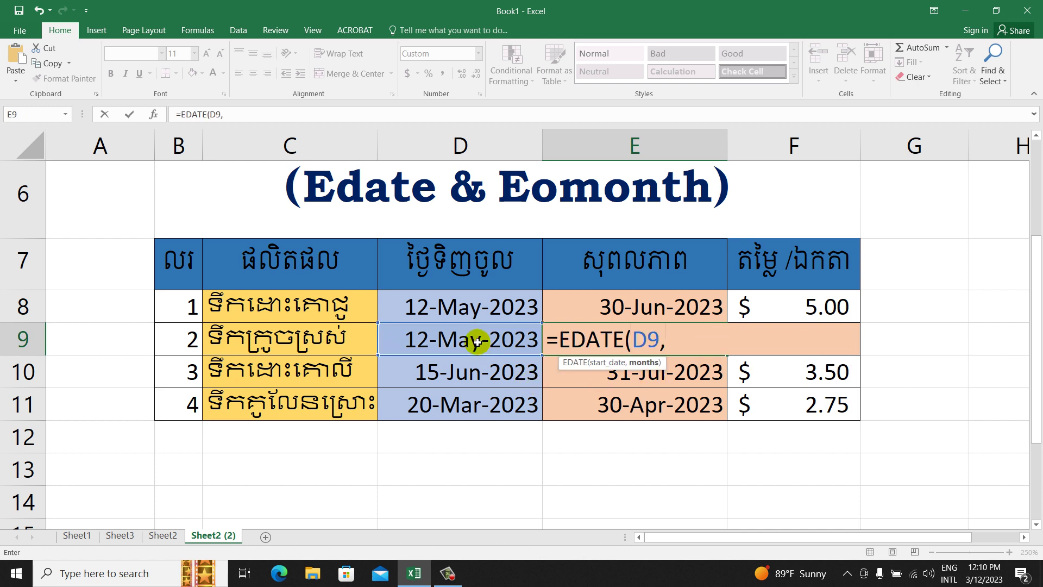
text(1))
key(Return)
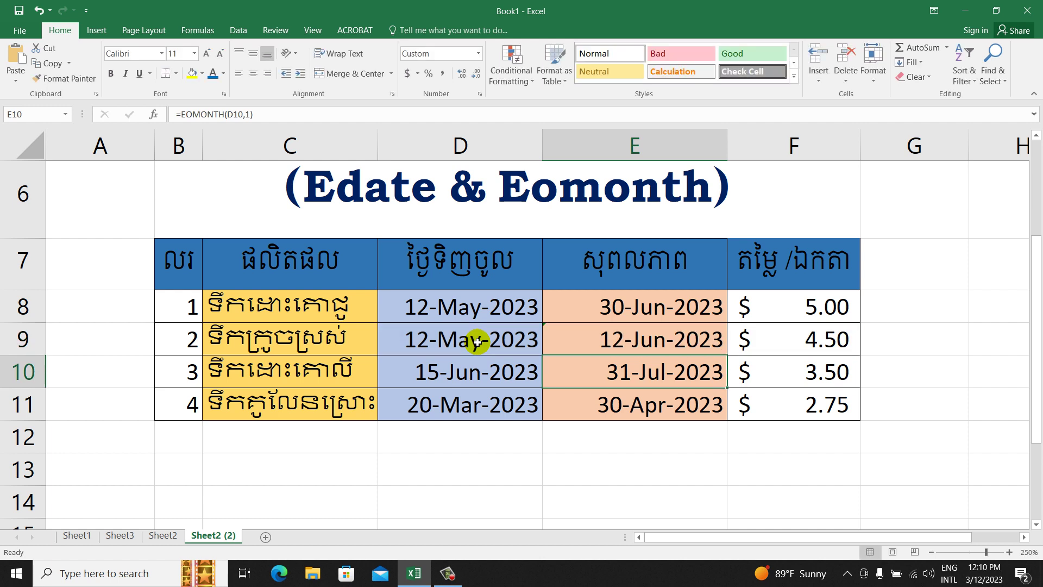
click(649, 335)
- Give E8:E9 a yellow fill and recheck each cell's formula
drag(636, 312, 633, 336)
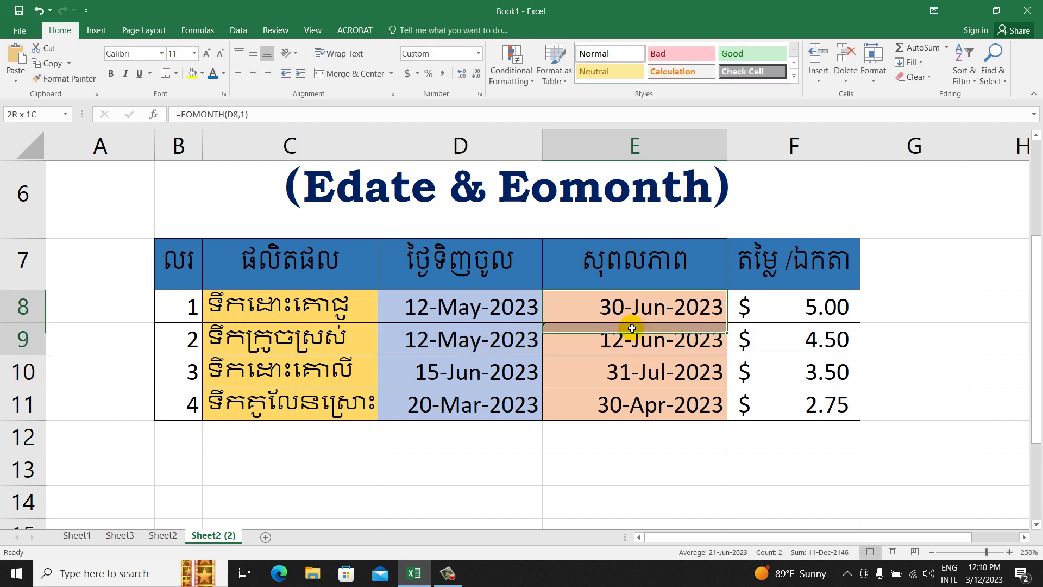
click(191, 75)
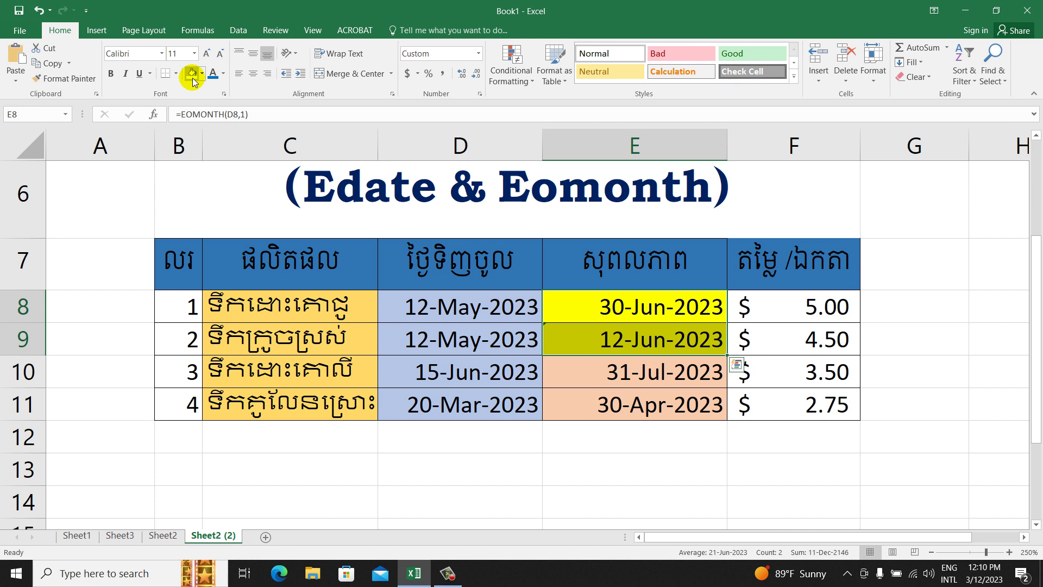
click(633, 320)
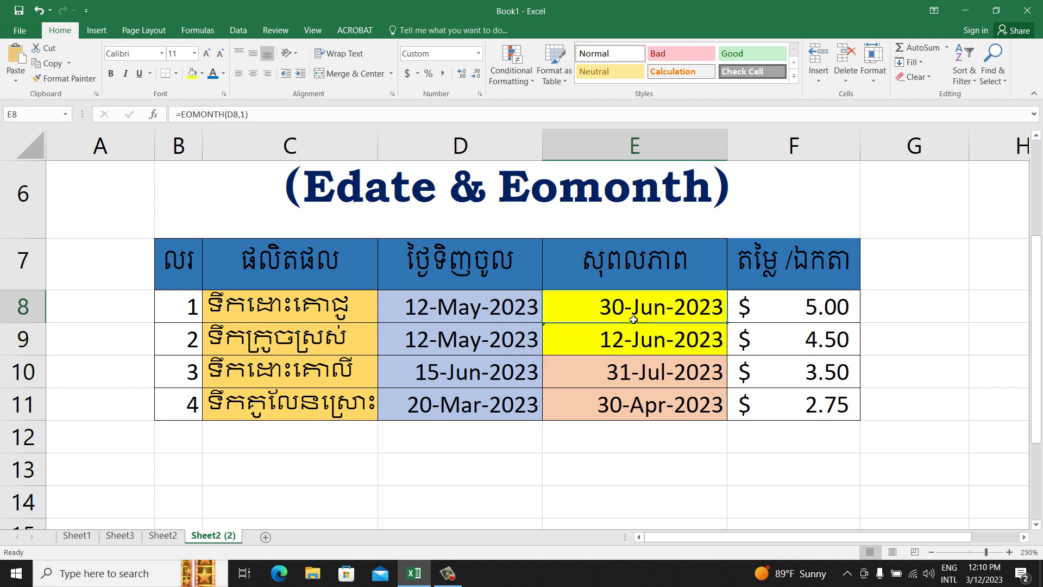
click(640, 334)
click(642, 308)
click(649, 341)
drag(461, 339, 674, 339)
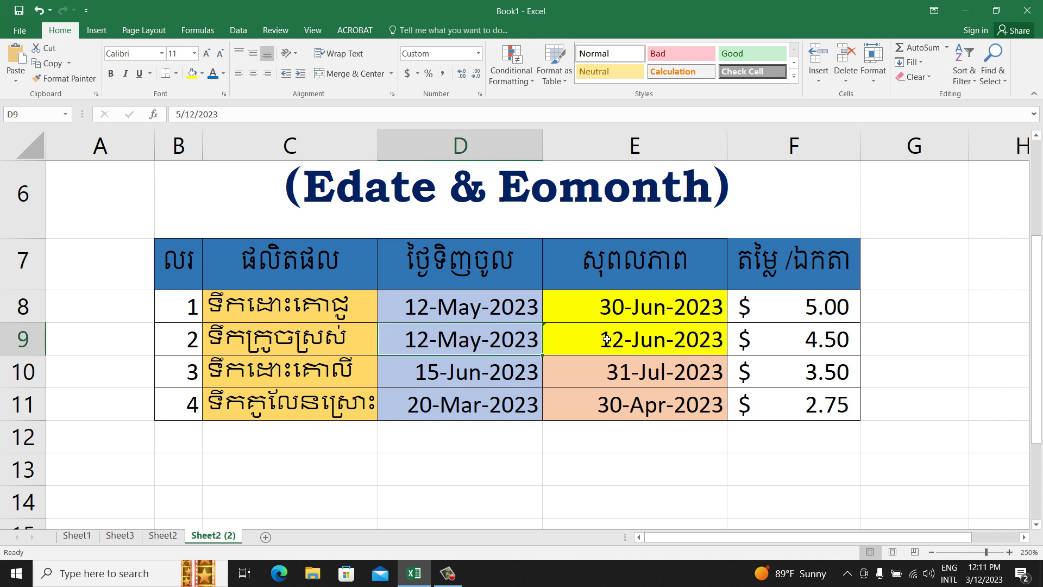
click(675, 339)
click(462, 339)
click(639, 338)
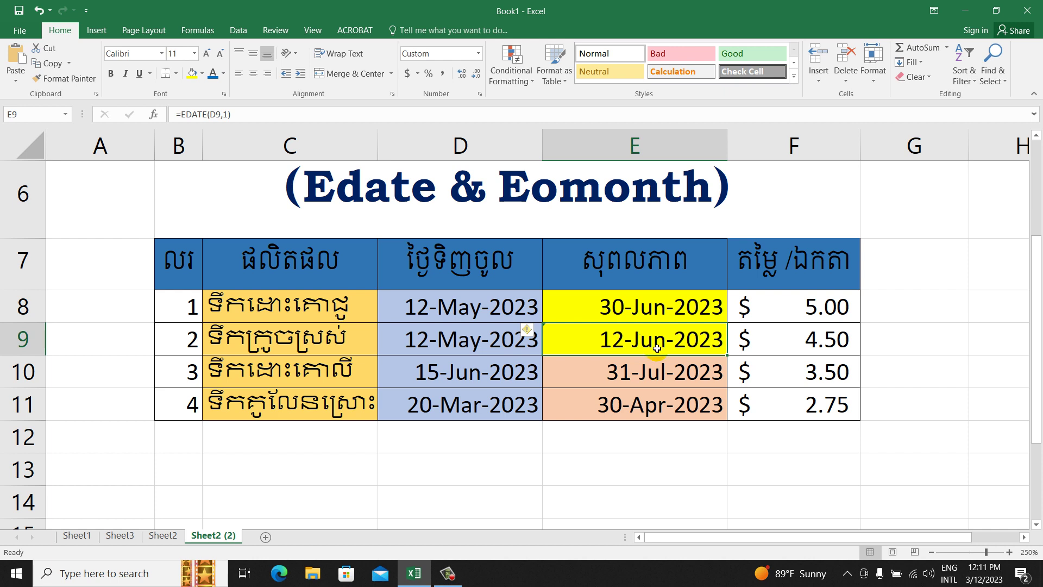
double_click(679, 340)
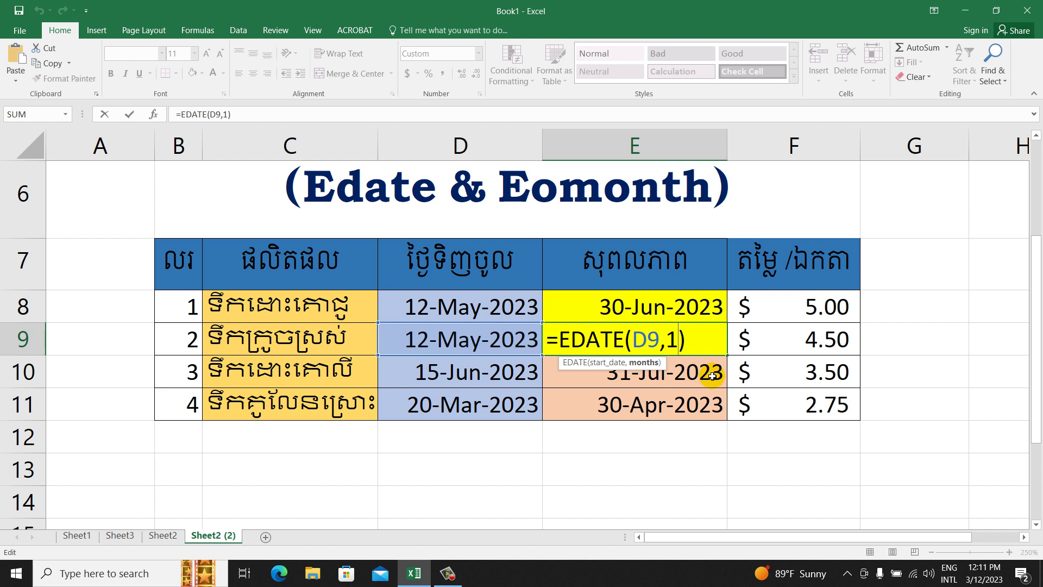
key(BackSpace)
text(2)
key(Return)
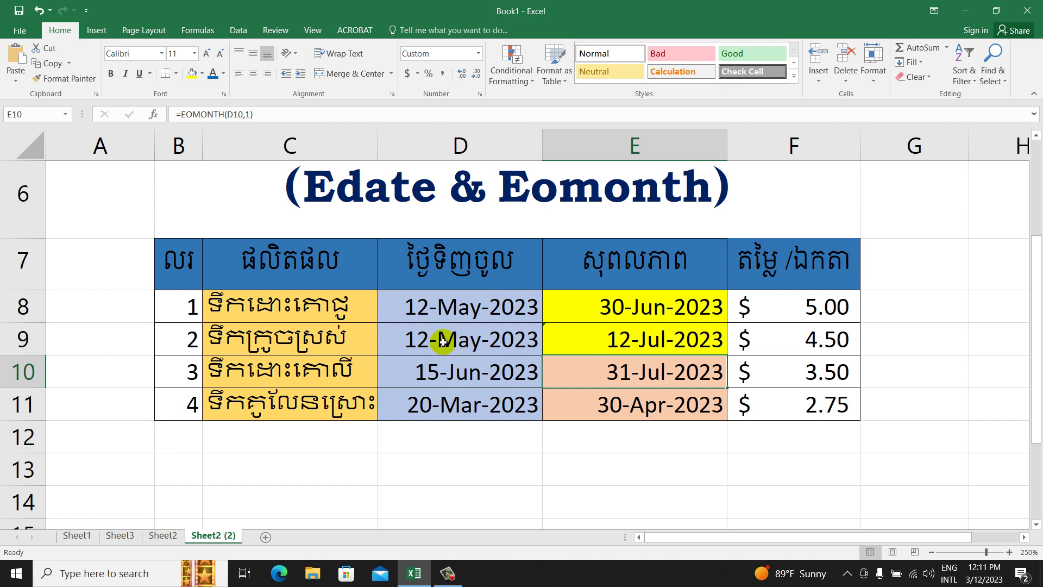
click(641, 345)
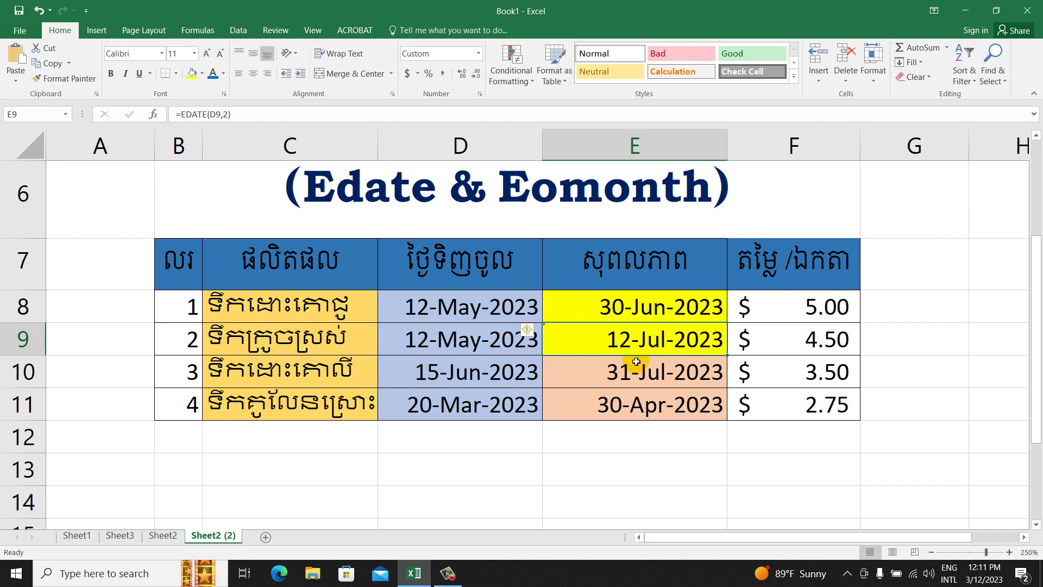
double_click(692, 343)
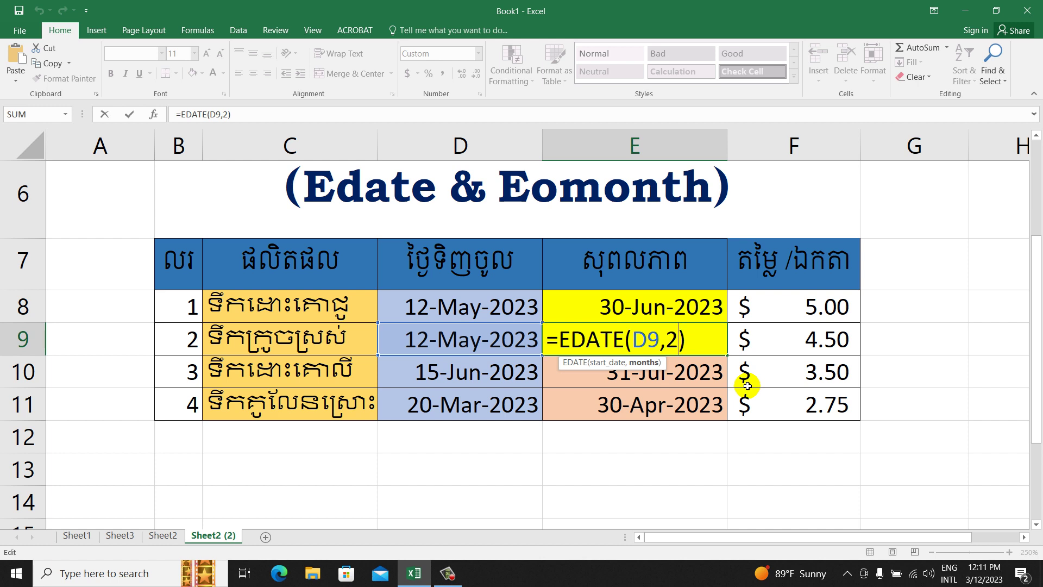
key(BackSpace)
text(-1)
key(Return)
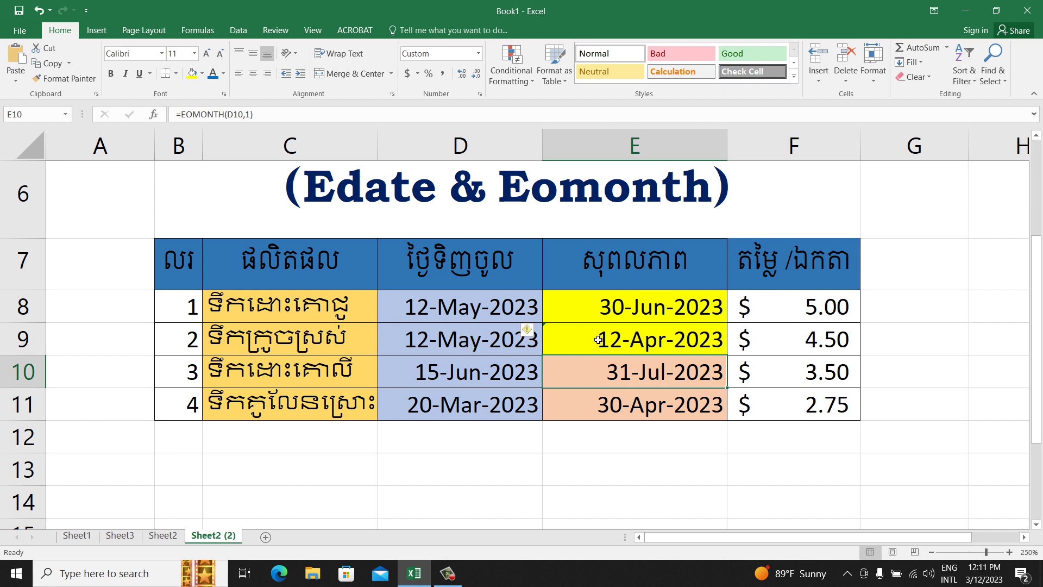
click(598, 340)
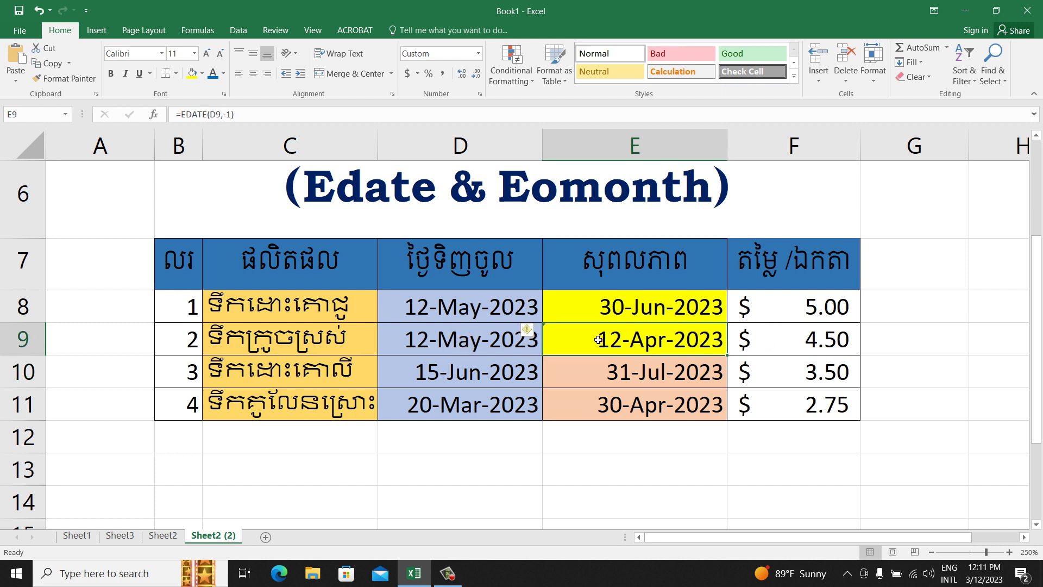
double_click(598, 339)
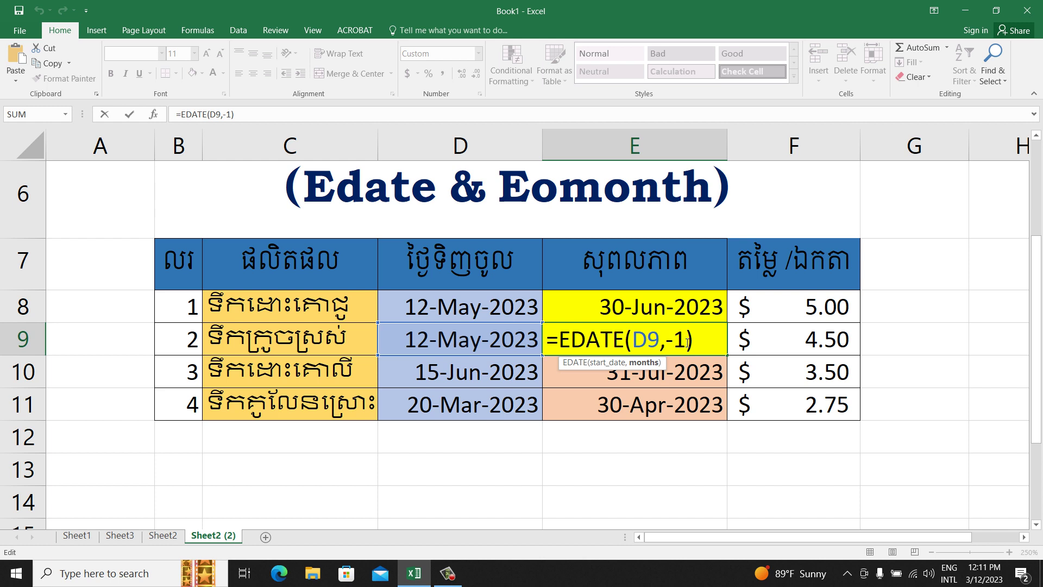
key(BackSpace)
key(BackSpace)
text(2)
key(BackSpace)
text(1)
key(ctrl+Return)
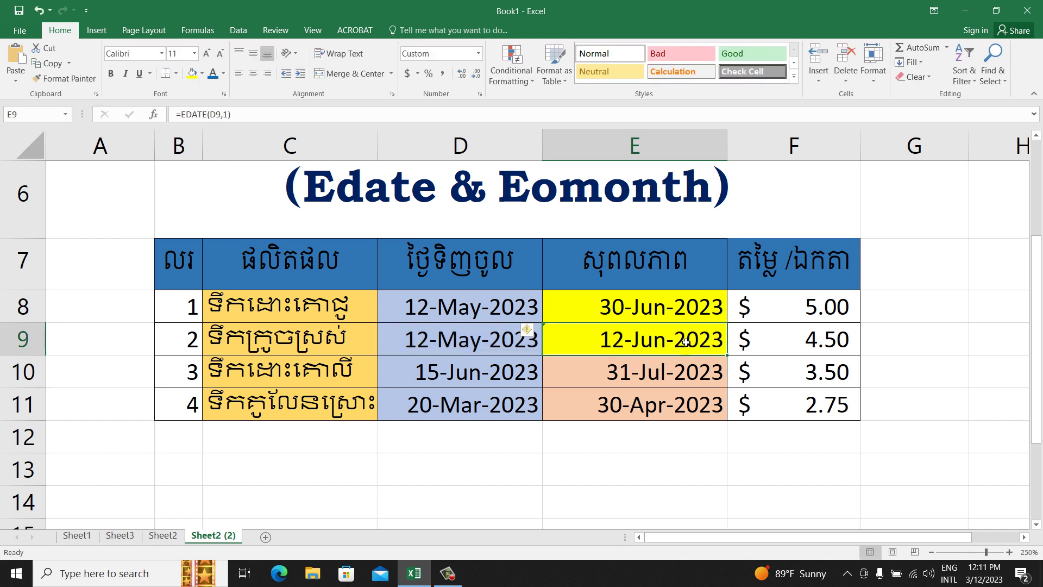
drag(725, 355, 725, 418)
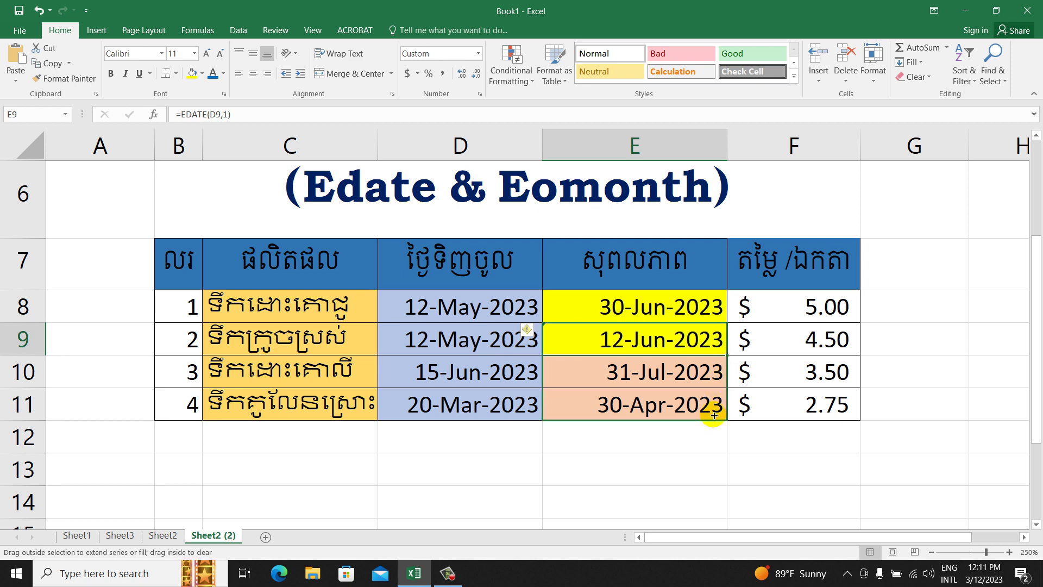
- Deselect and scroll up to review E10 and E11 showing 15-Jul-2023 and 20-Apr-2023
click(733, 375)
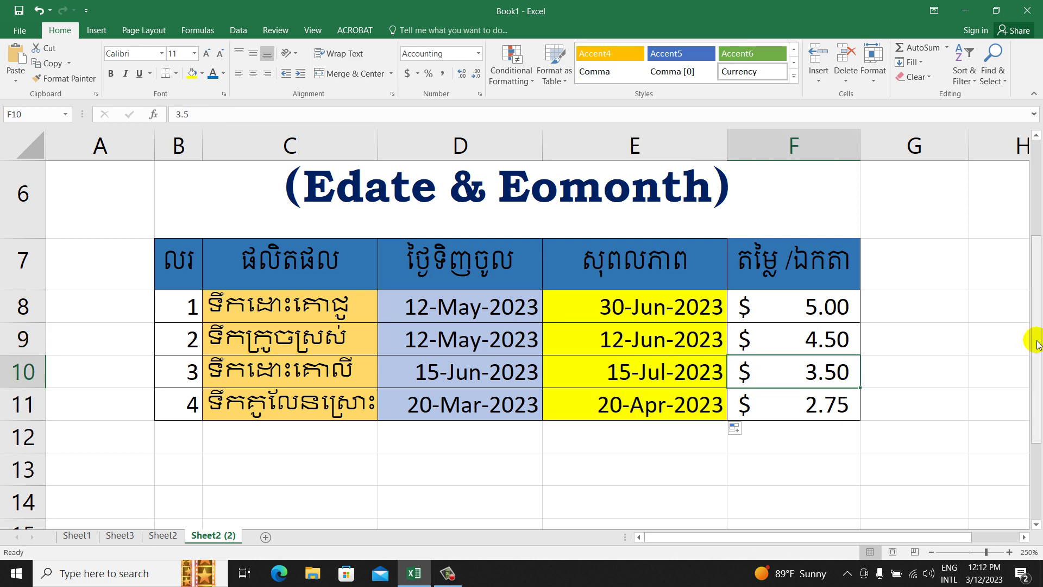
mouse_move(1035, 341)
mouse_down()
mouse_move(1037, 333)
mouse_move(1037, 341)
mouse_move(775, 337)
mouse_up()
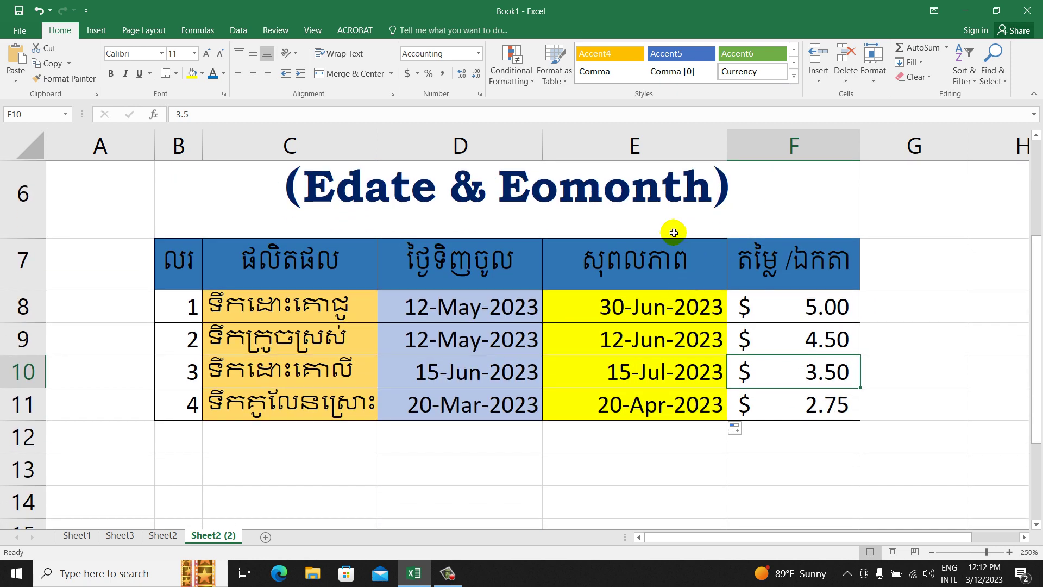
drag(1037, 341, 1035, 342)
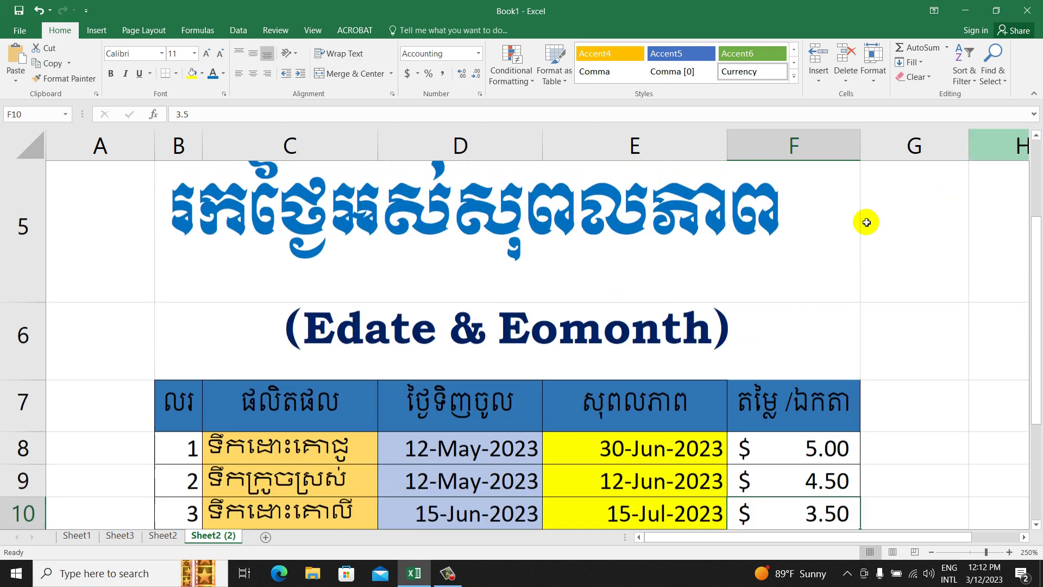
scroll(865, 221, up, 1)
drag(1036, 373, 1036, 359)
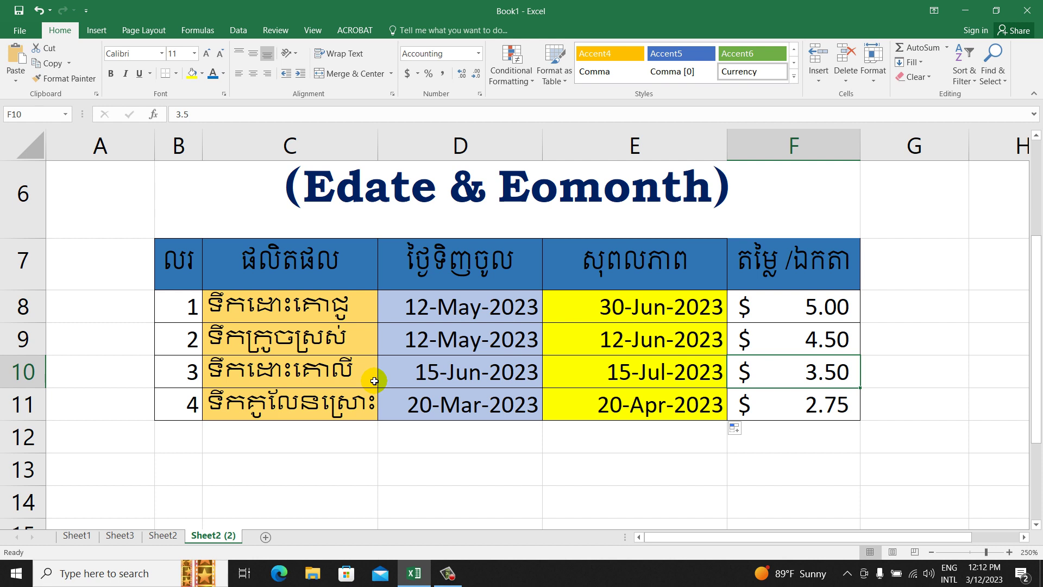
click(448, 573)
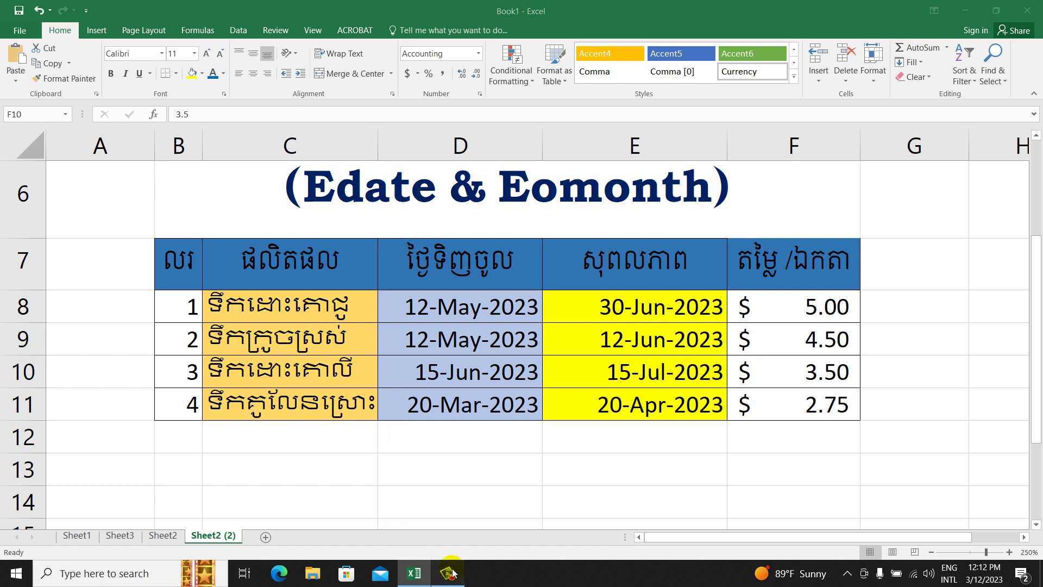